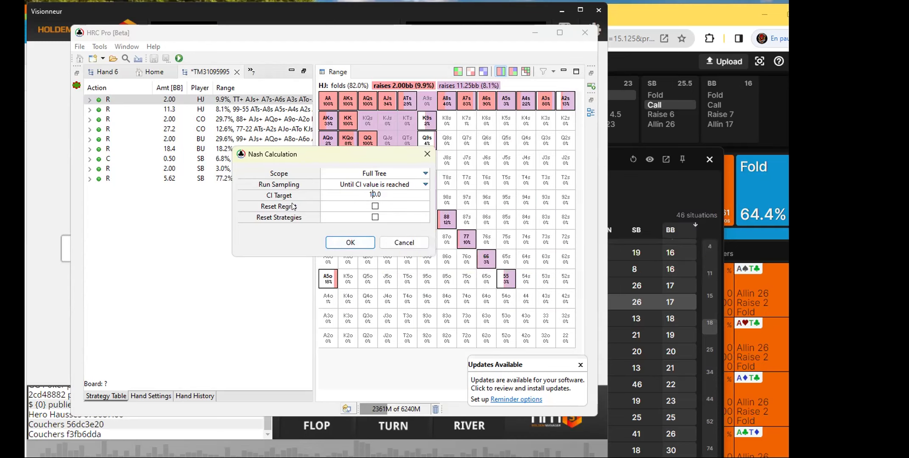
click(375, 207)
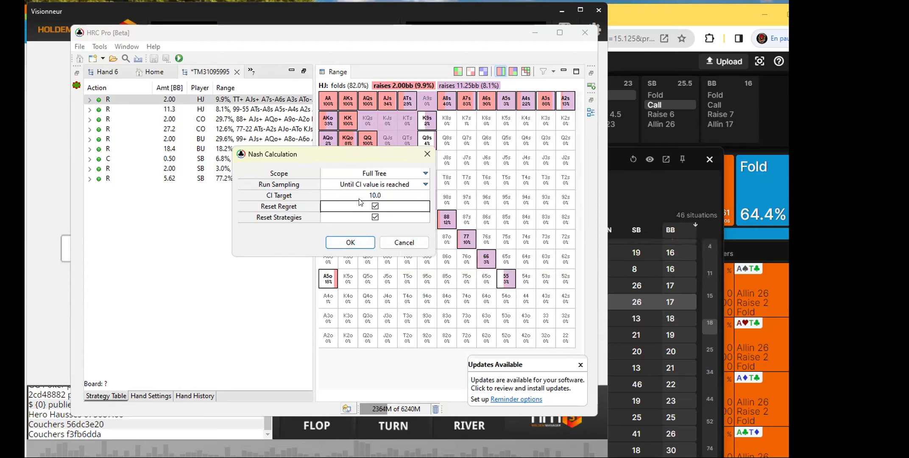
click(350, 241)
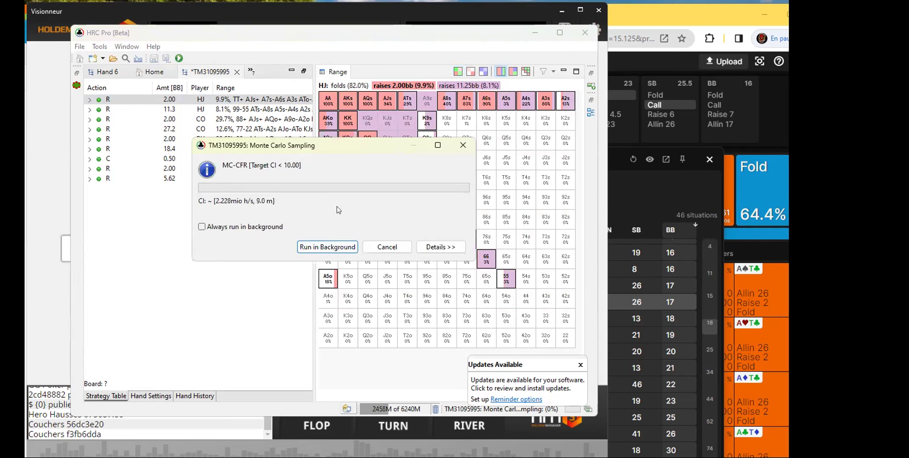
click(395, 247)
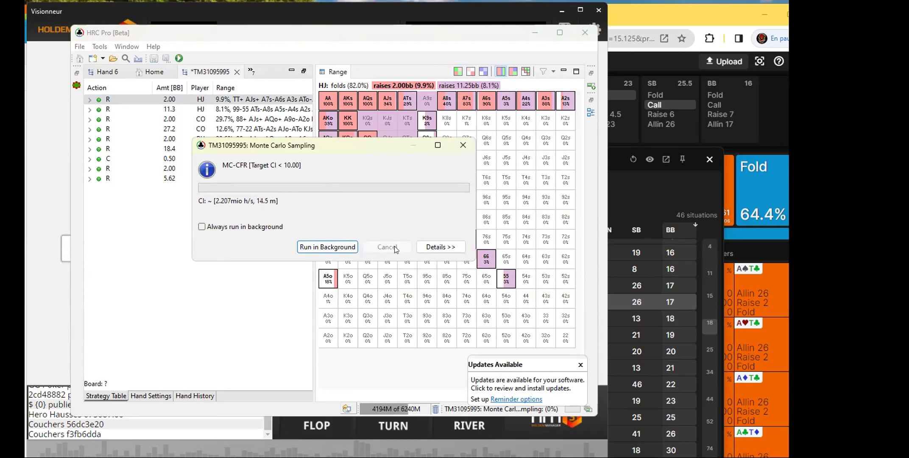
Run the full-tree Nash calculation in the background with CI target 10.0, Reset Regret off and Reset Strategies on
click(178, 59)
click(375, 209)
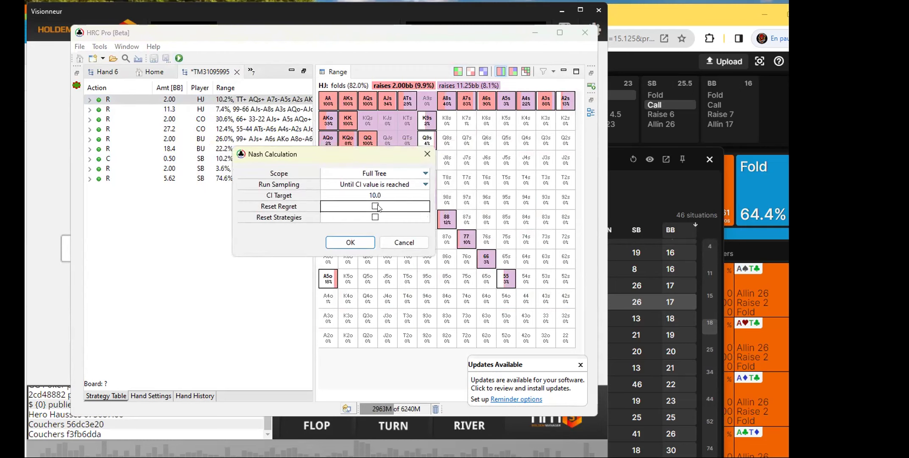
click(375, 207)
click(397, 214)
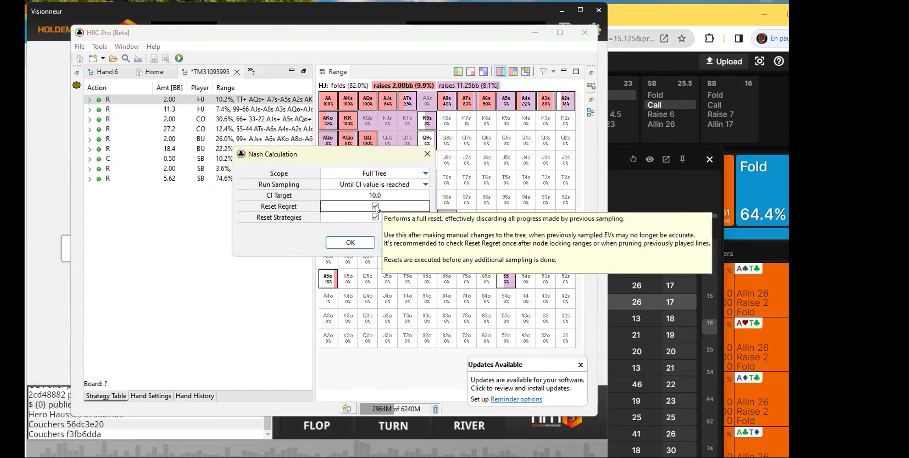
click(376, 207)
click(376, 217)
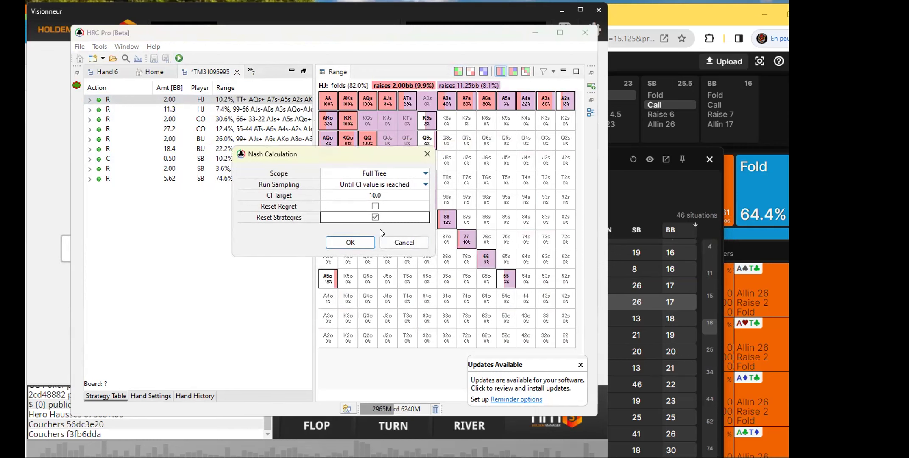
click(345, 244)
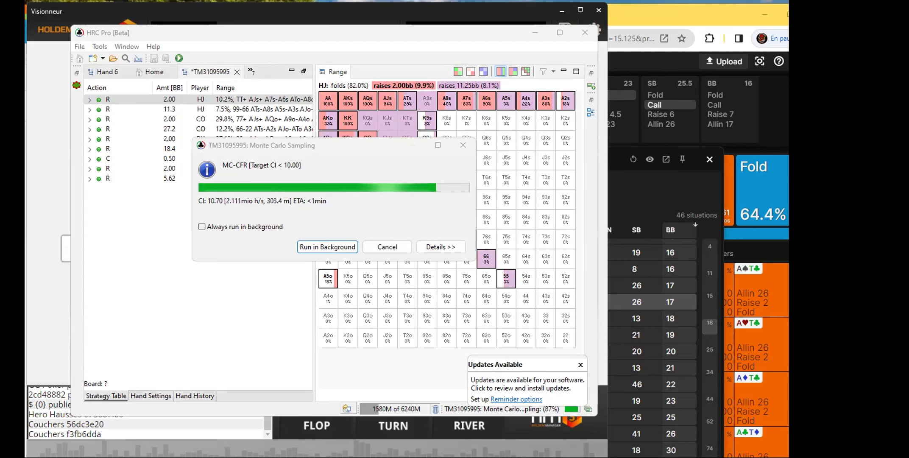
click(327, 248)
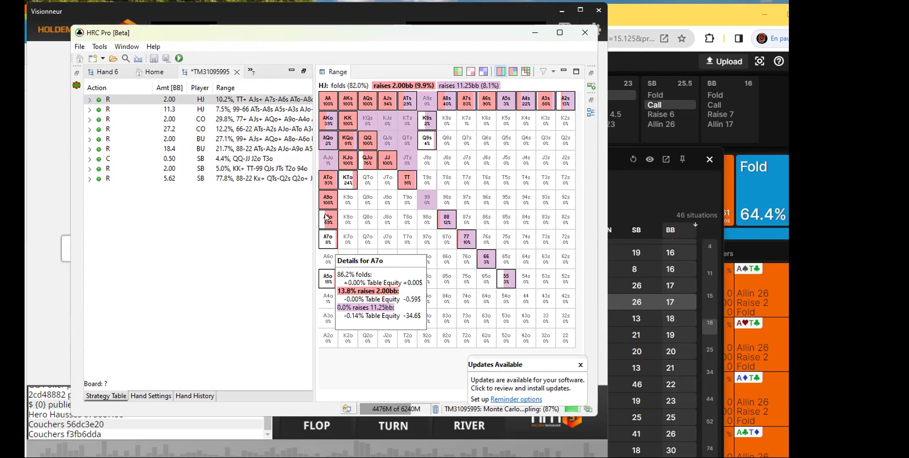
Refresh the HJ 2.00 BB raise range and examine the strategy details for A8o
mouse_move(327, 217)
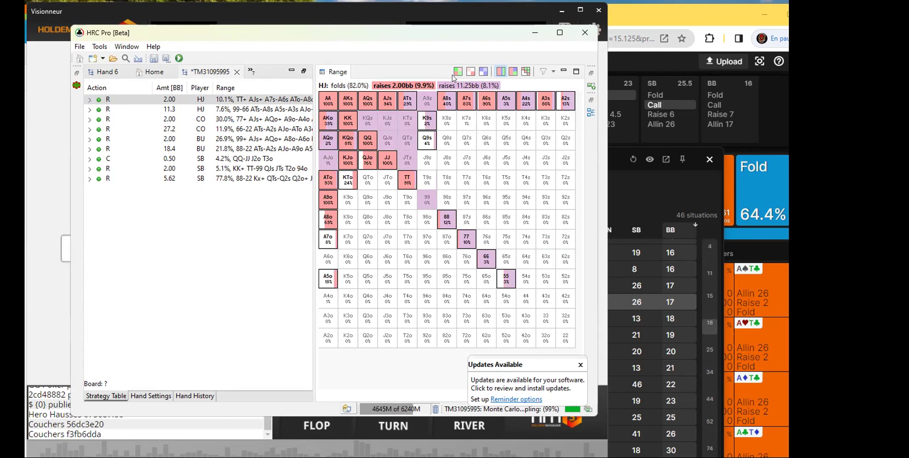
click(500, 72)
click(500, 71)
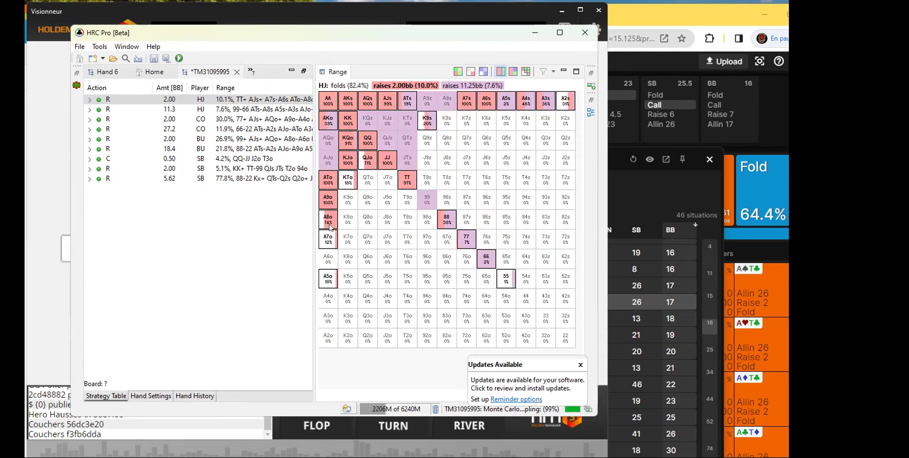
click(239, 110)
click(242, 100)
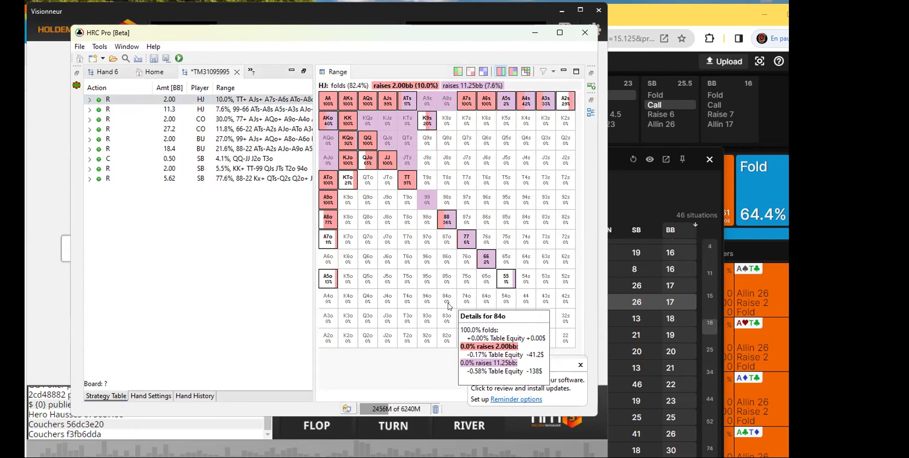
mouse_move(333, 222)
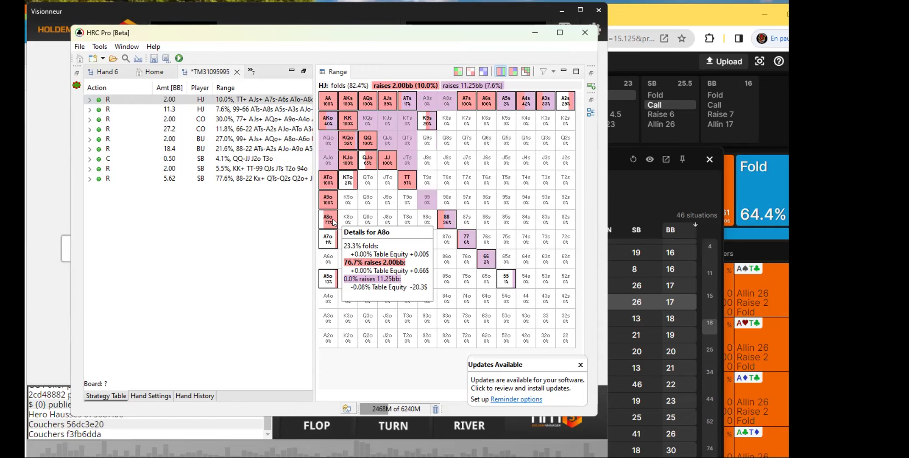
Move the HRC Pro window aside and bring the Holdem Manager hand replayer to the front
click(45, 279)
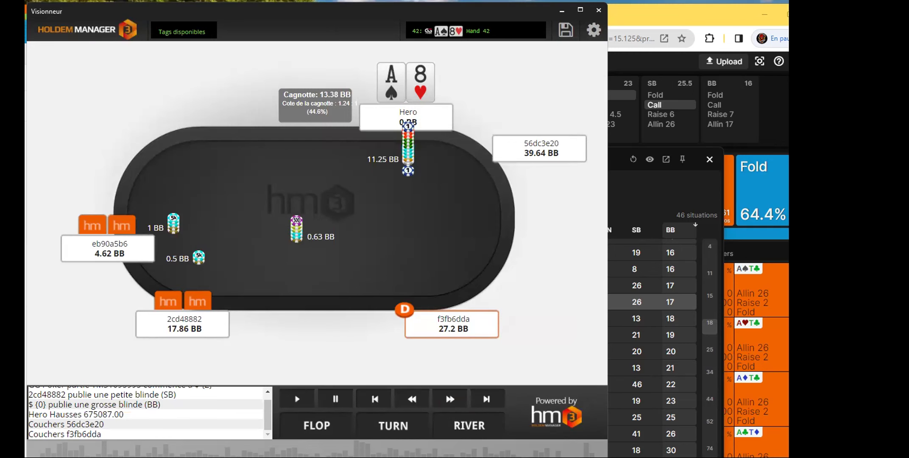
click(358, 428)
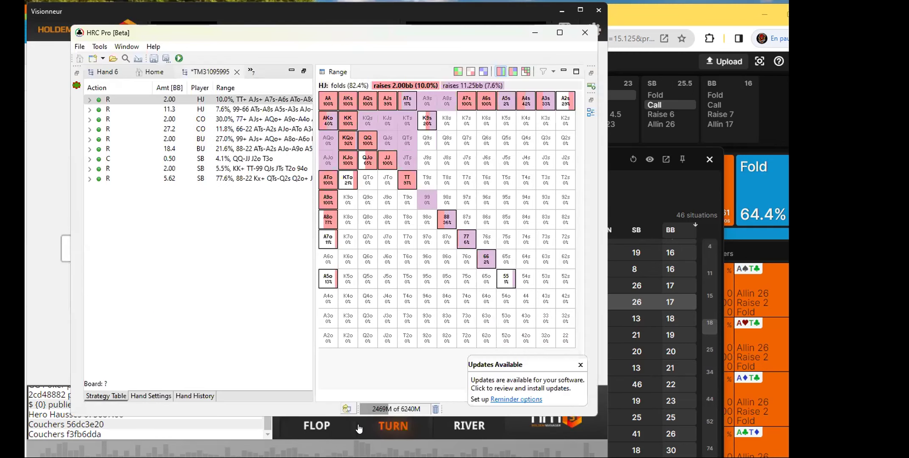
drag(289, 34, 502, 100)
click(249, 128)
click(659, 101)
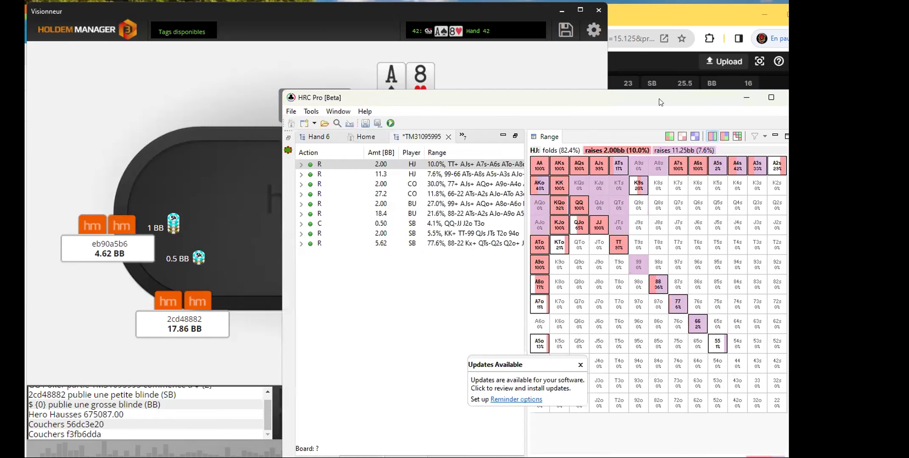
drag(659, 101, 733, 104)
click(303, 185)
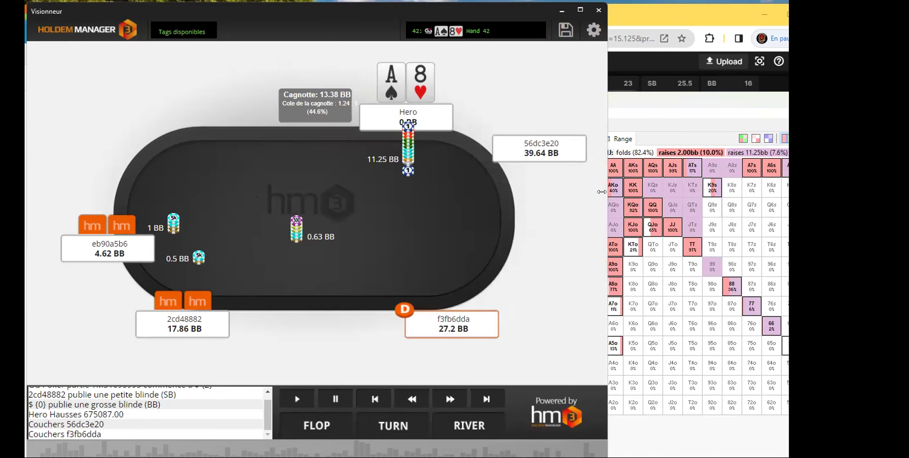
Advance the replayer past hand 43 to hand 44 and replay its preflop action up to Hero's call
click(452, 399)
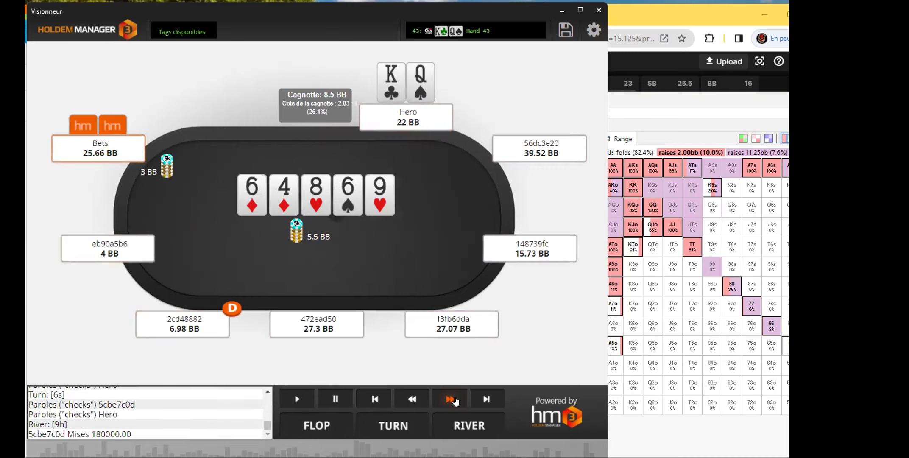
click(485, 399)
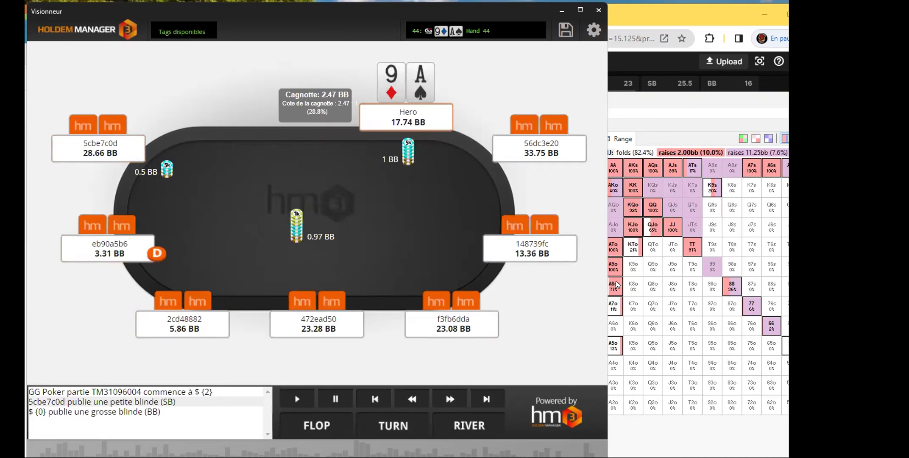
click(451, 401)
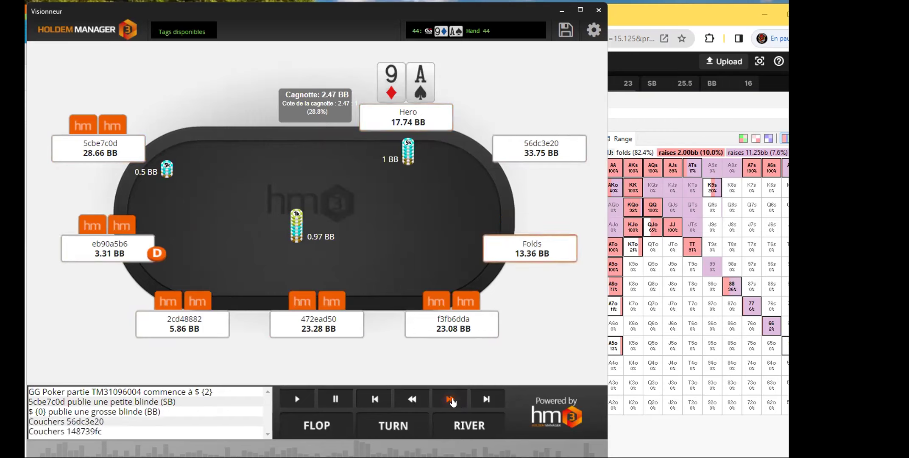
click(412, 399)
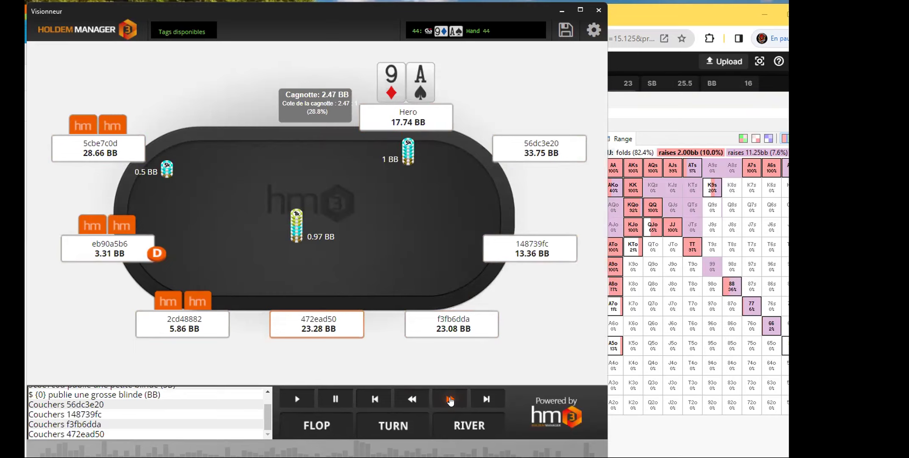
click(451, 399)
click(451, 400)
click(450, 400)
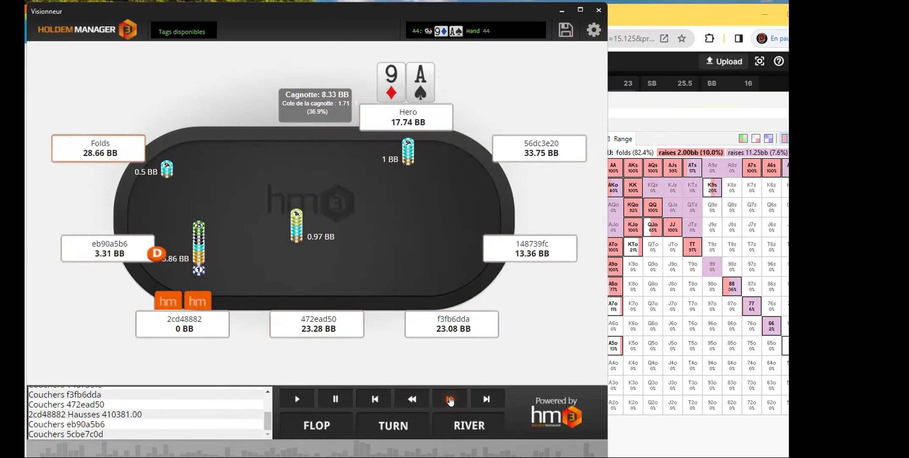
click(450, 400)
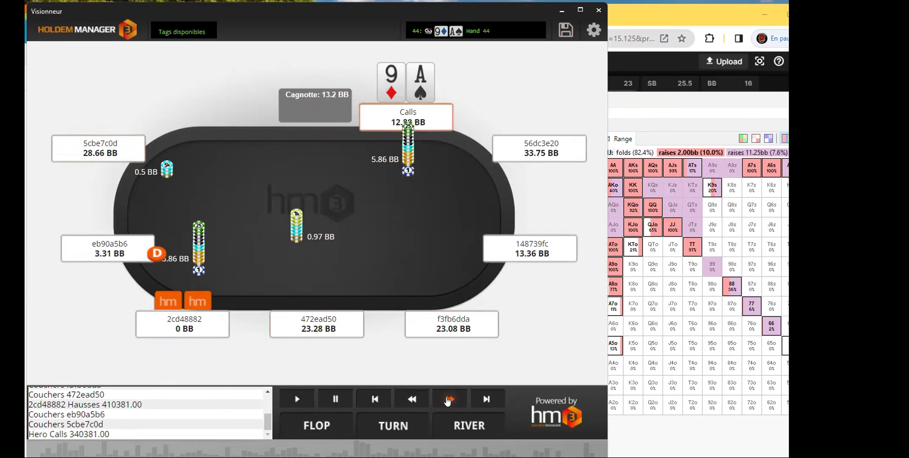
Replay hand 44 from the flop through the turn and river to the showdown
click(411, 399)
click(461, 400)
click(460, 400)
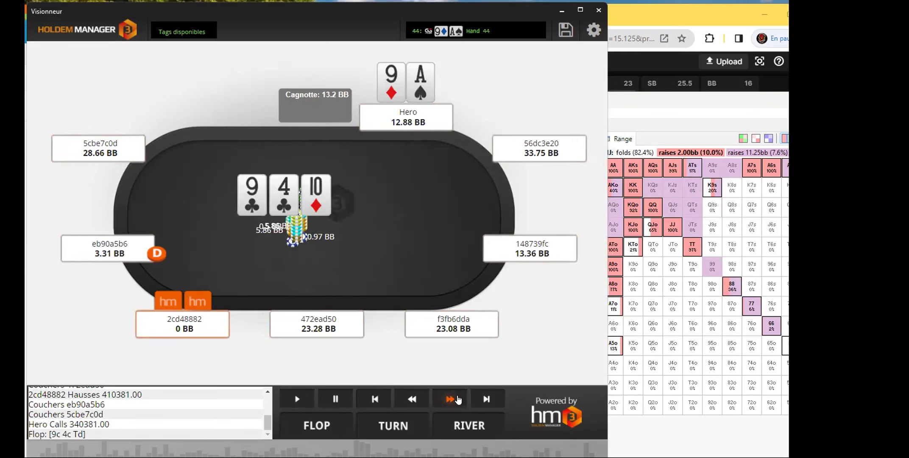
click(459, 399)
click(458, 400)
click(458, 400)
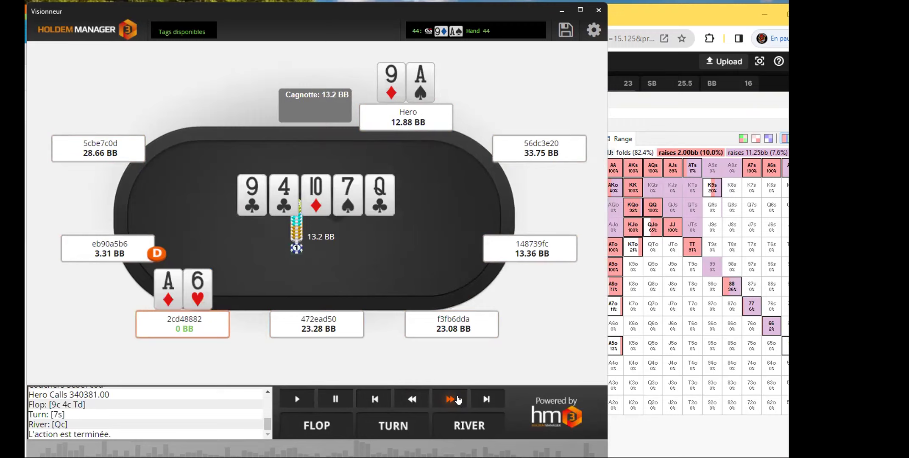
Advance to hand 45 and replay its preflop action up to the button's call of the 2 BB raise
click(458, 399)
click(458, 399)
click(458, 400)
click(458, 399)
click(458, 399)
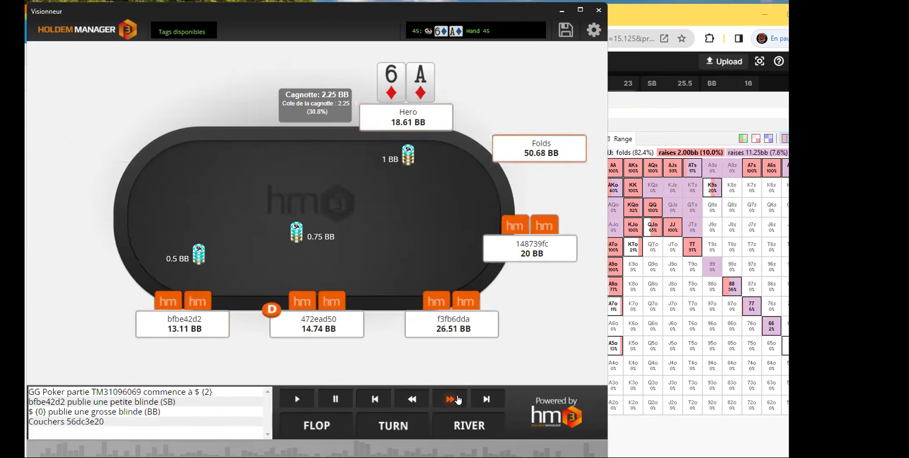
click(458, 400)
click(458, 400)
click(458, 399)
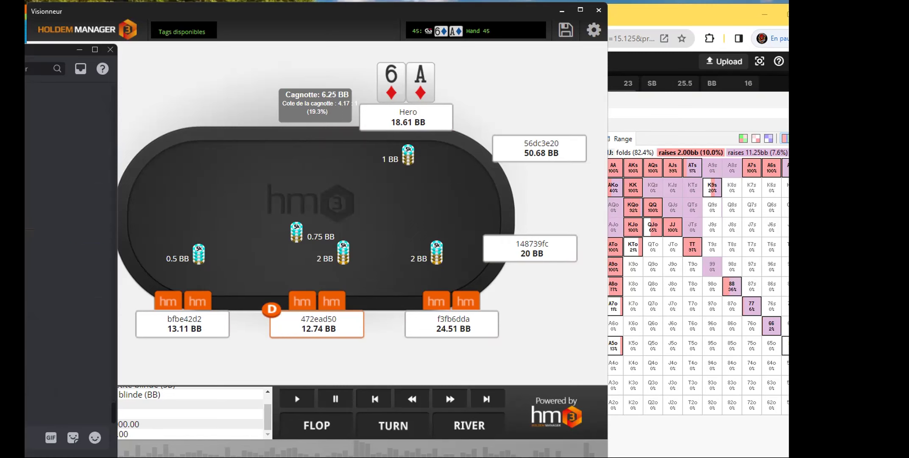
Switch to Discord, send the open contact the message "We are finding quite a few "skill issues"", and return to the hand replayer
key(alt+Tab)
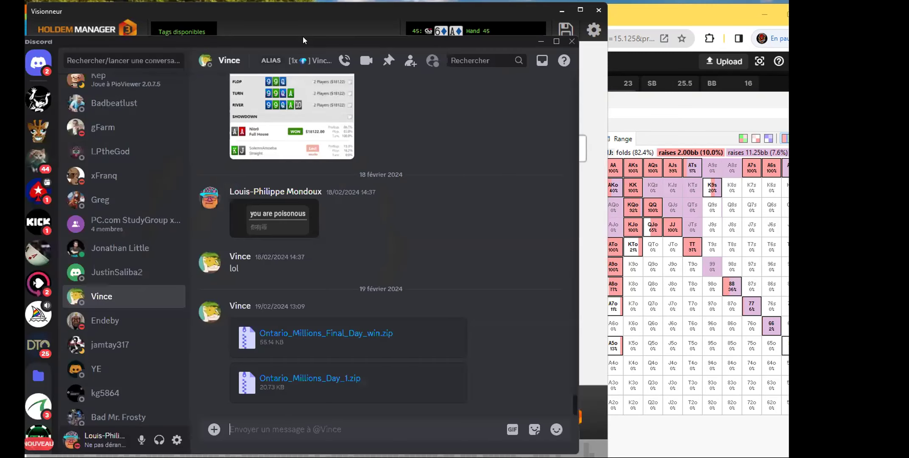
text(We are finding a fe)
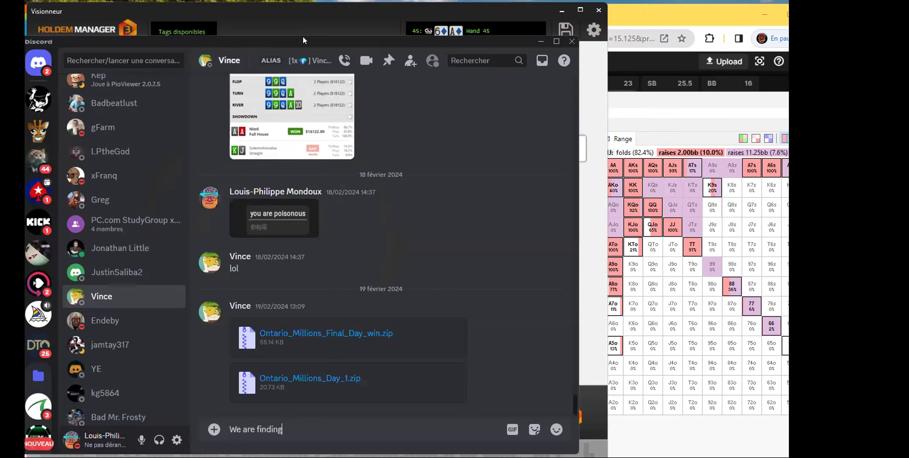
key(BackSpace)
key(BackSpace)
key(BackSpace)
key(BackSpace)
text(quite a few "skill issue)
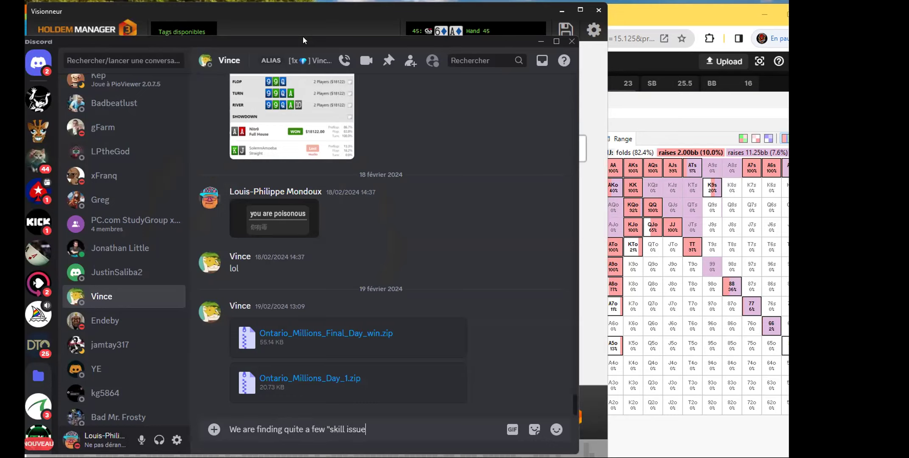
text(s")
key(Return)
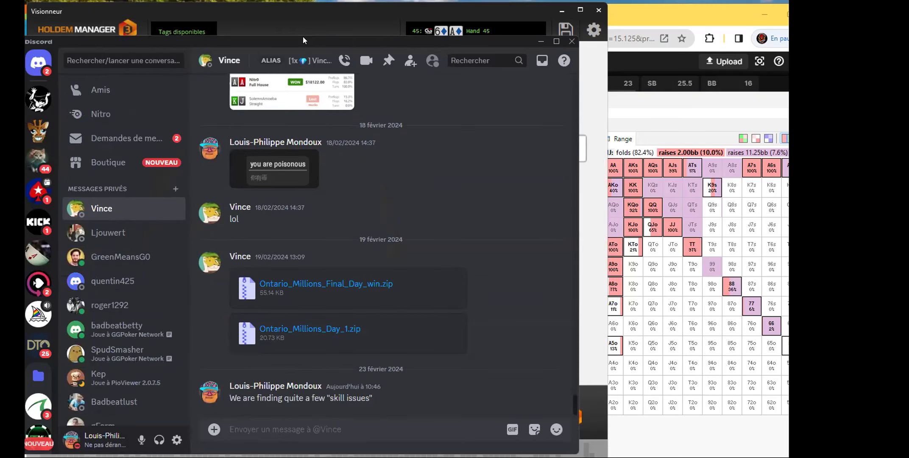
click(511, 38)
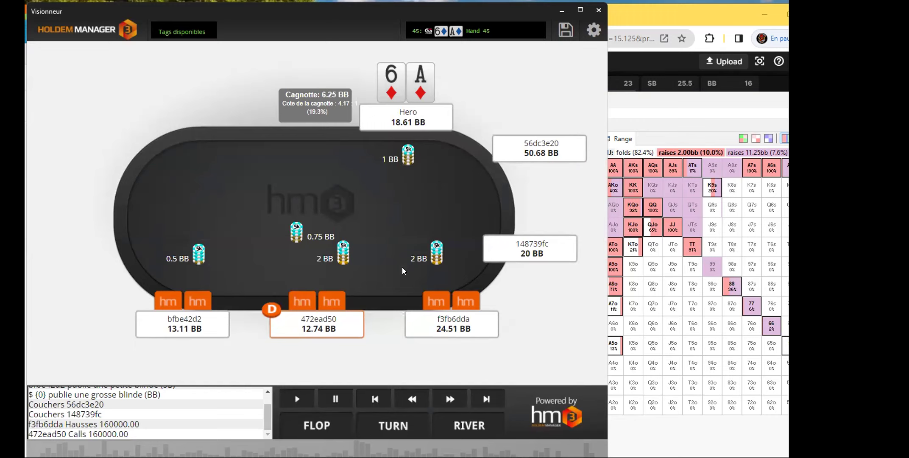
Replay hand 45 from the small blind's fold to Hero's call of the flop bet
click(450, 400)
click(452, 401)
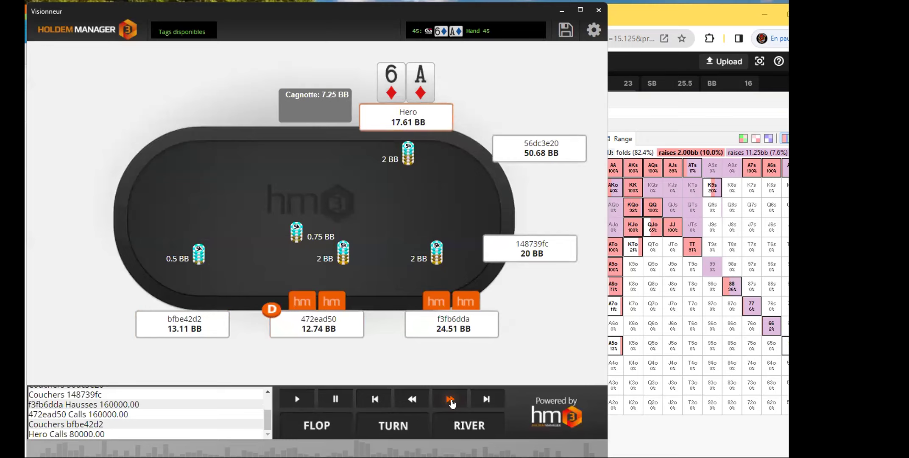
click(450, 400)
click(451, 400)
click(451, 400)
click(451, 400)
click(450, 400)
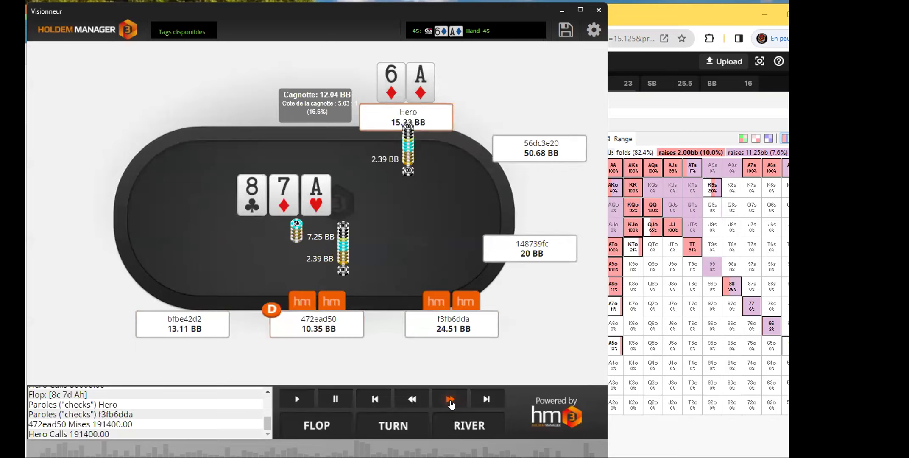
Replay the turn and river of hand 45 up to Hero's call of the river bet
click(450, 400)
click(451, 400)
click(450, 401)
click(450, 400)
click(450, 400)
click(451, 401)
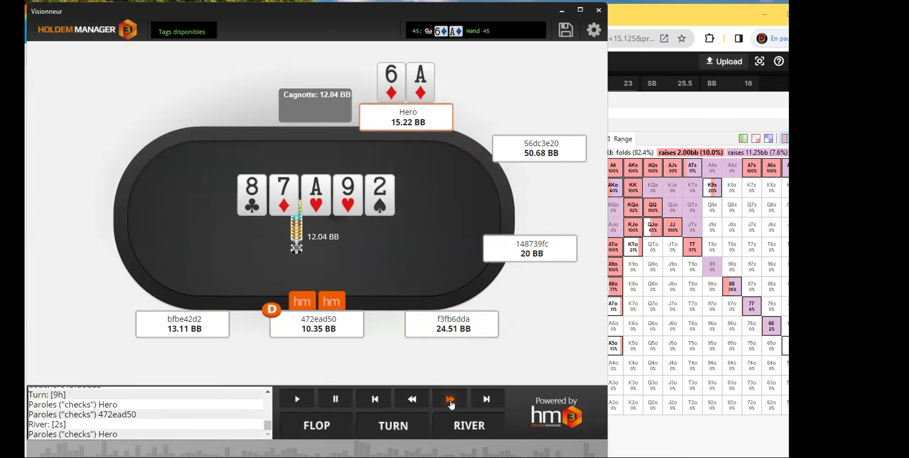
click(450, 400)
click(451, 401)
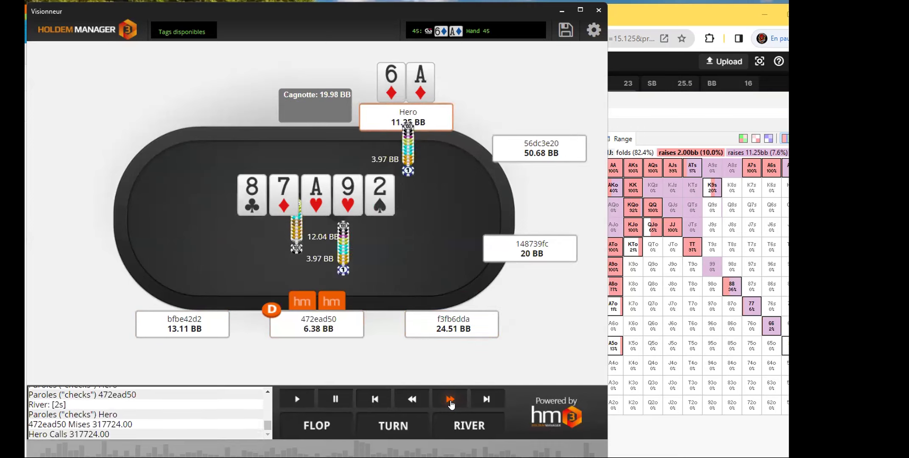
Replay the showdown of hand 45 until Hero collects the pot
click(450, 401)
click(450, 400)
click(450, 400)
click(451, 400)
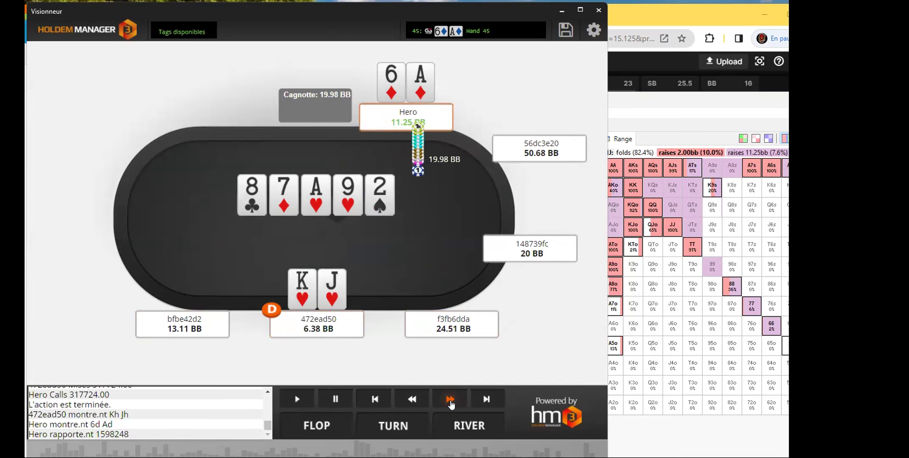
Advance to hand 46 and replay it through the small blind's 11.36 BB all-in and Hero's call to the flop
click(450, 400)
click(450, 400)
click(450, 400)
click(450, 400)
click(450, 401)
click(451, 400)
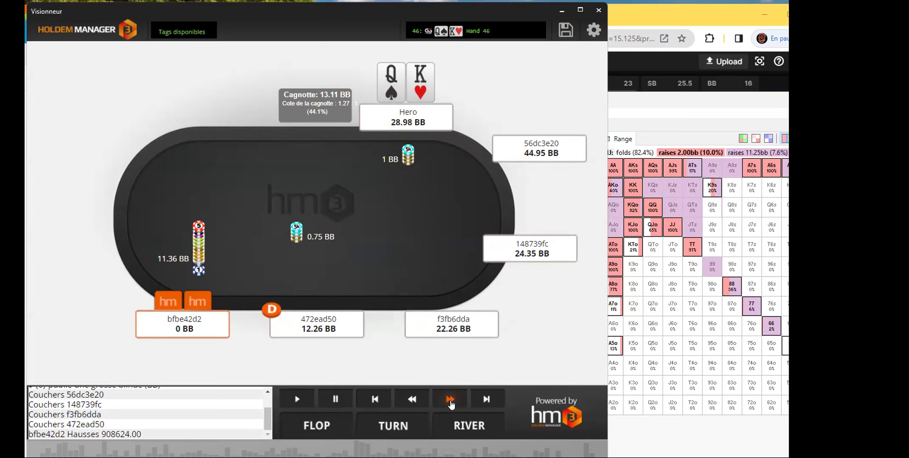
click(451, 404)
click(451, 404)
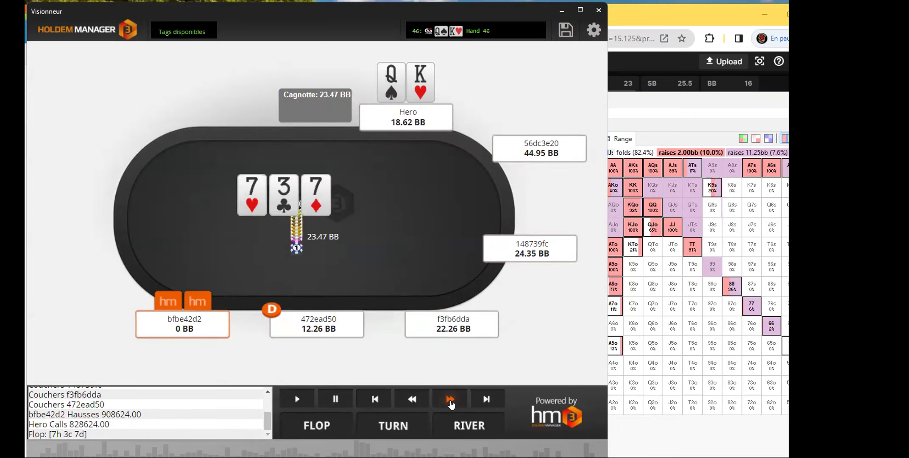
Step hand 46 back to the point just before the small blind's all-in
click(412, 400)
click(413, 400)
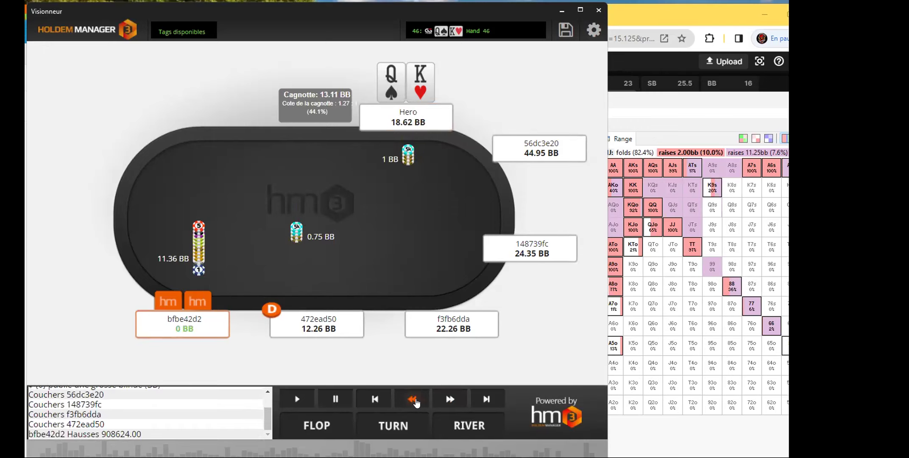
click(414, 400)
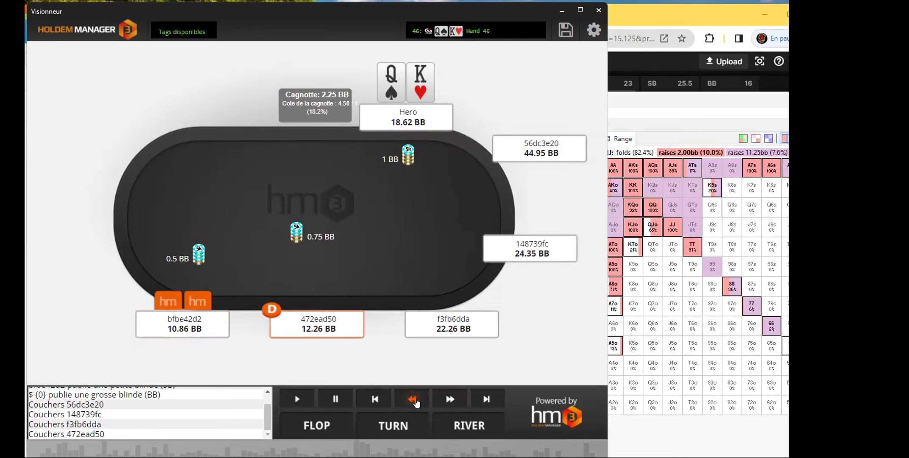
Go back through the preceding hands to the start of hand 42
click(368, 402)
click(367, 403)
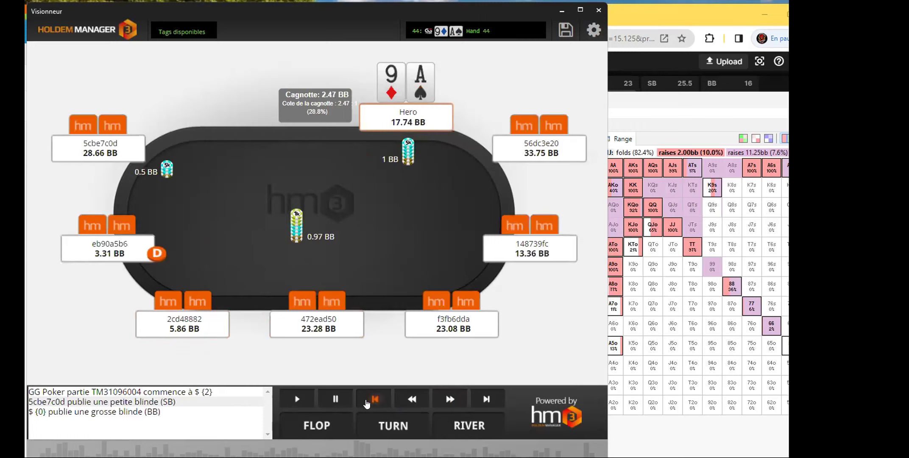
click(368, 403)
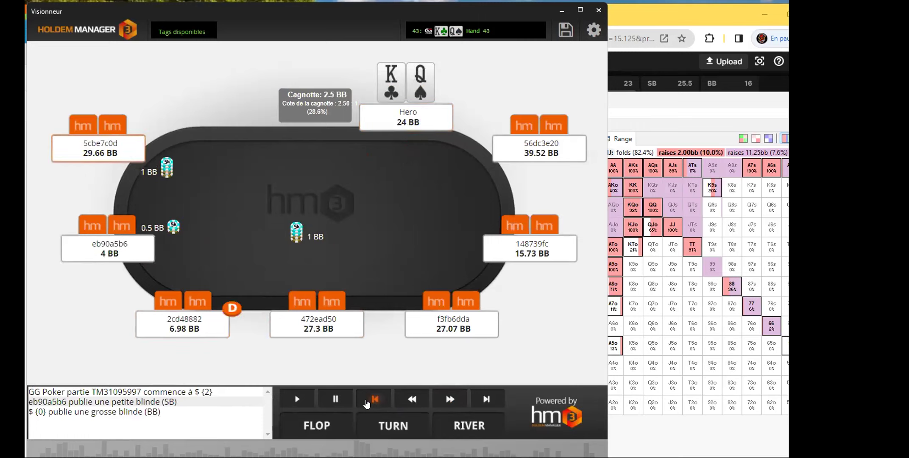
click(368, 403)
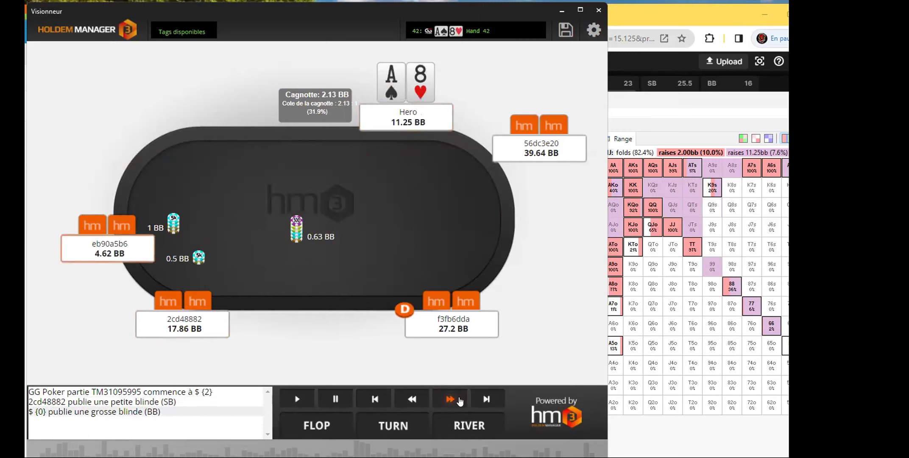
Compare Hero's stack at the start of hands 42 and 43, and move on to hand 44
click(483, 399)
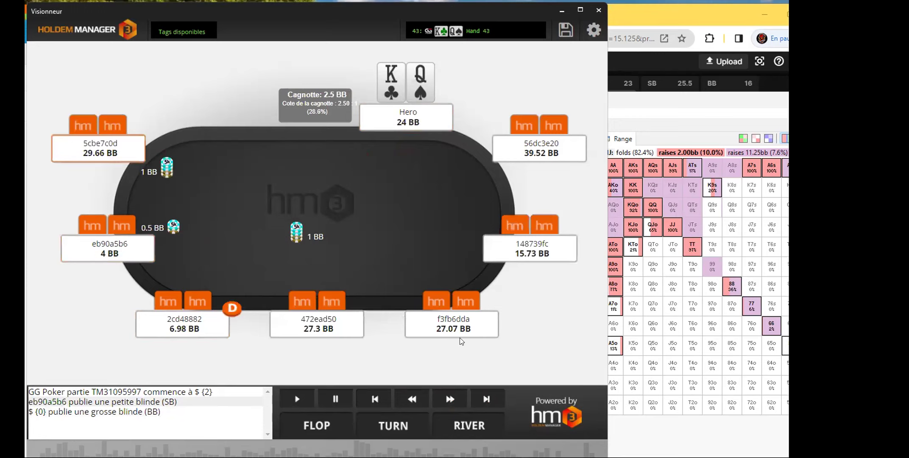
click(376, 404)
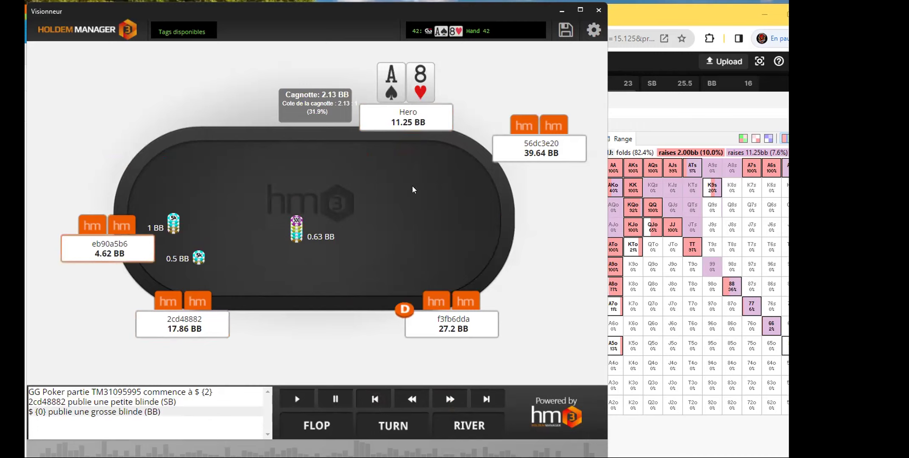
click(486, 400)
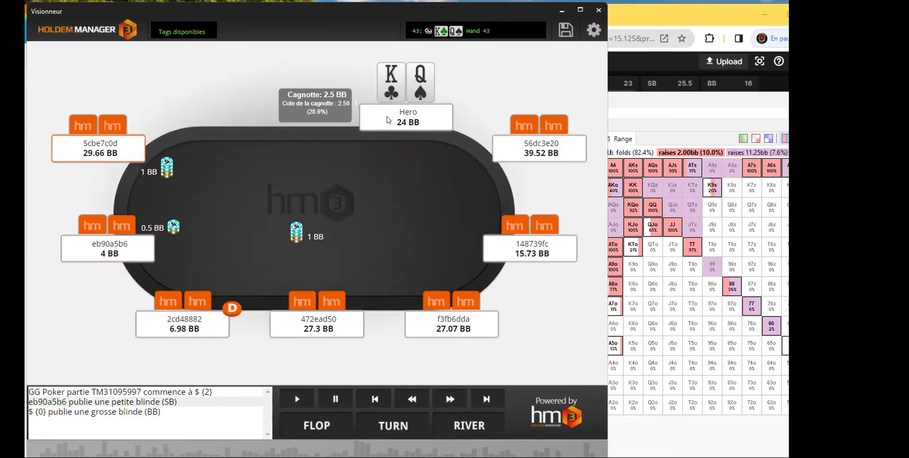
click(483, 400)
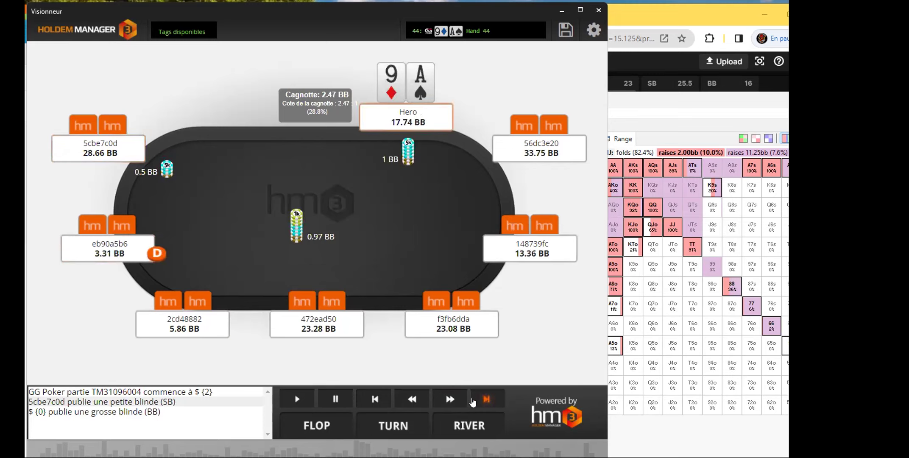
Replay hand 44 to its end and continue into hand 45 up to the cutoff's 2 BB raise
click(449, 401)
click(448, 400)
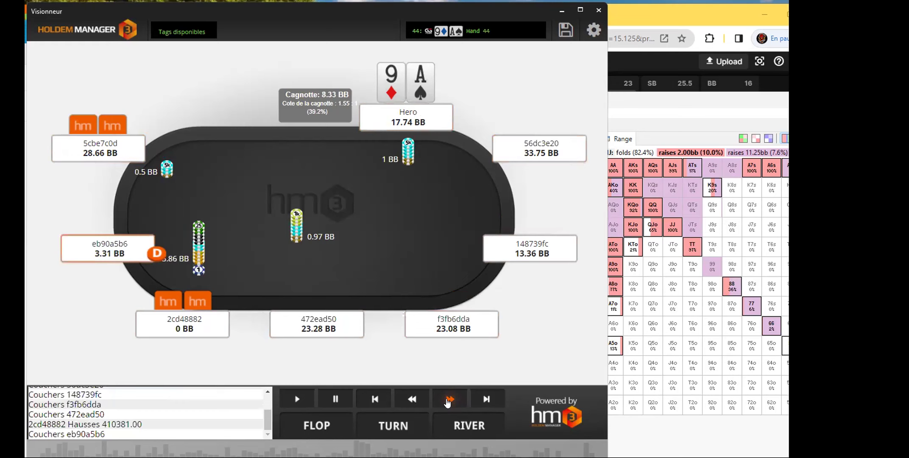
click(449, 400)
click(449, 401)
click(452, 402)
click(453, 402)
click(452, 402)
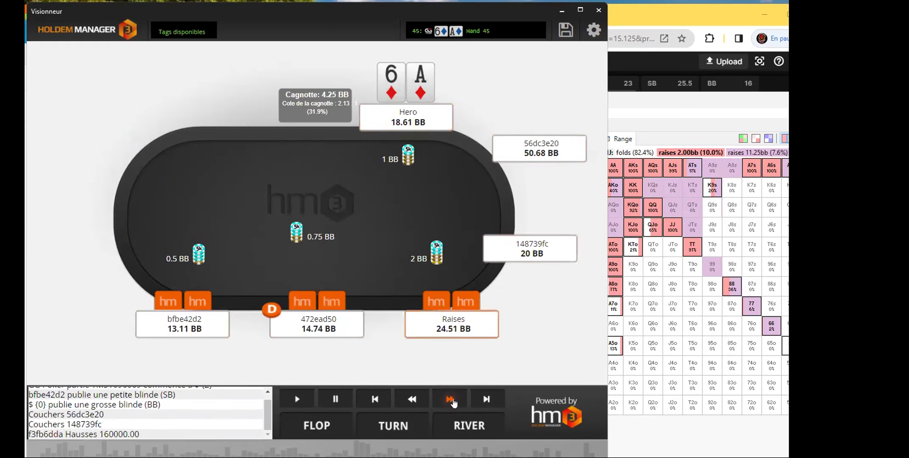
Replay hand 45 from the button's preflop decision to the cutoff's fold on the flop
click(452, 402)
click(453, 402)
click(453, 402)
click(453, 402)
click(453, 402)
click(453, 402)
click(453, 402)
click(454, 402)
click(455, 402)
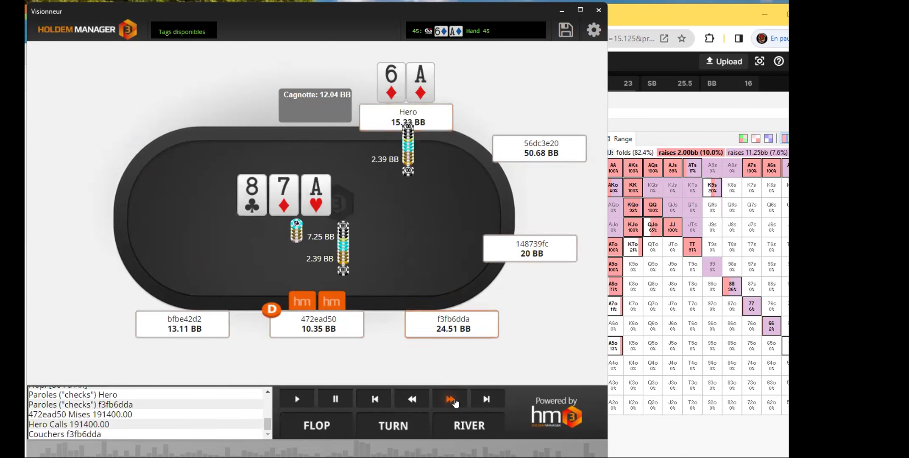
Replay the rest of hand 45 and continue into hand 46 up to the button's fold
click(456, 402)
click(457, 401)
click(458, 401)
click(459, 401)
click(459, 400)
click(459, 400)
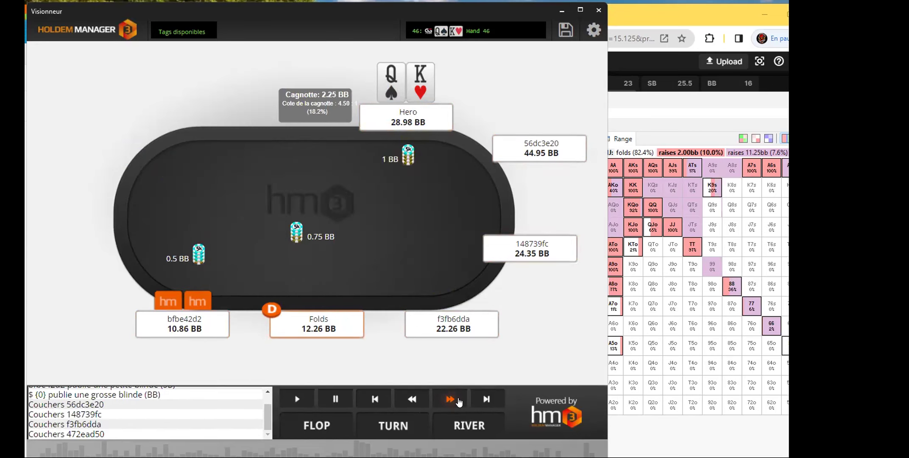
Replay hand 46 from the small blind's all-in through the river to the reveal of that player's cards
click(459, 401)
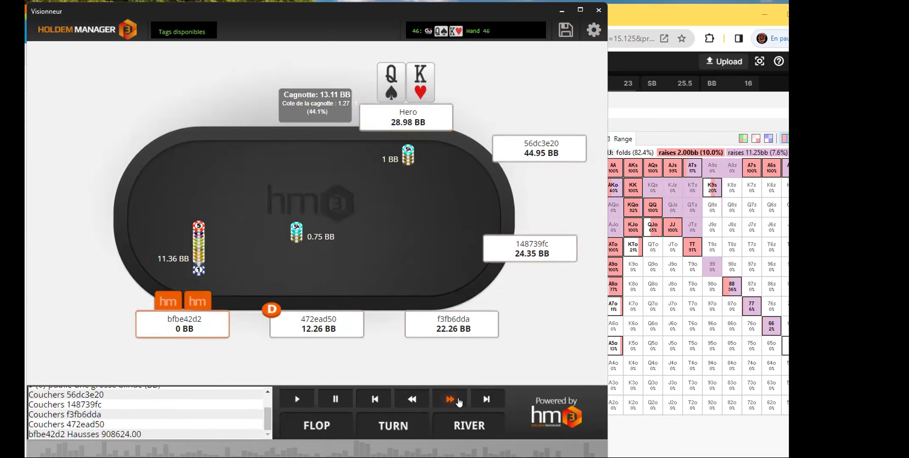
click(459, 401)
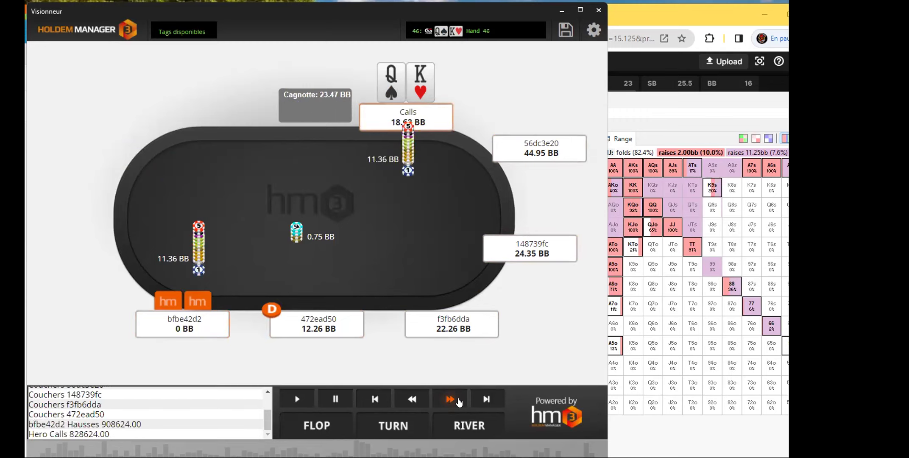
click(459, 401)
click(458, 401)
click(459, 401)
click(458, 401)
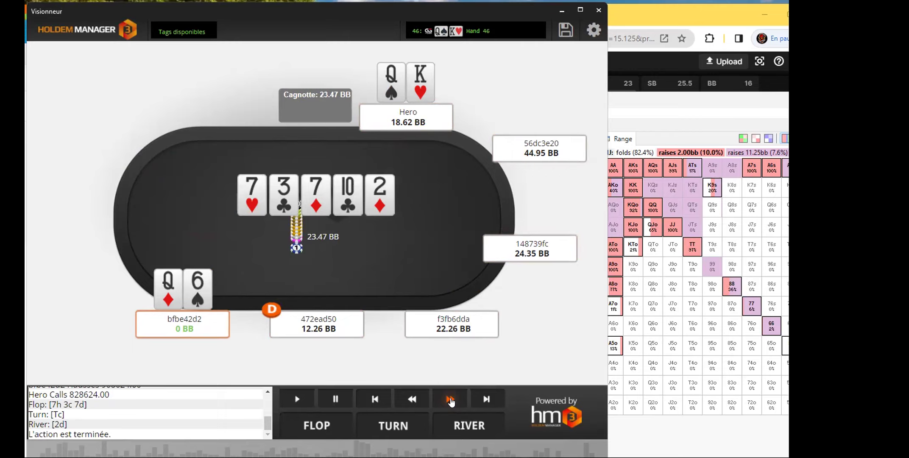
Return to the start of hand 45, and move forward again to the button's fold in hand 46
click(375, 399)
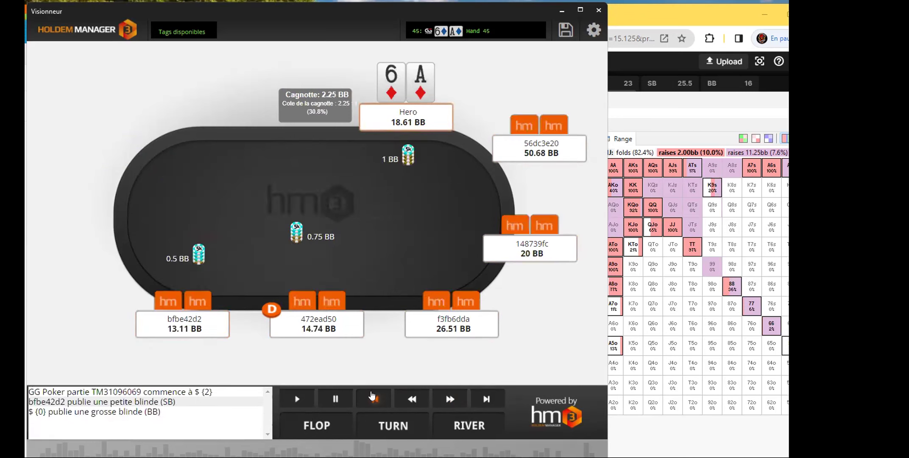
click(451, 399)
click(451, 399)
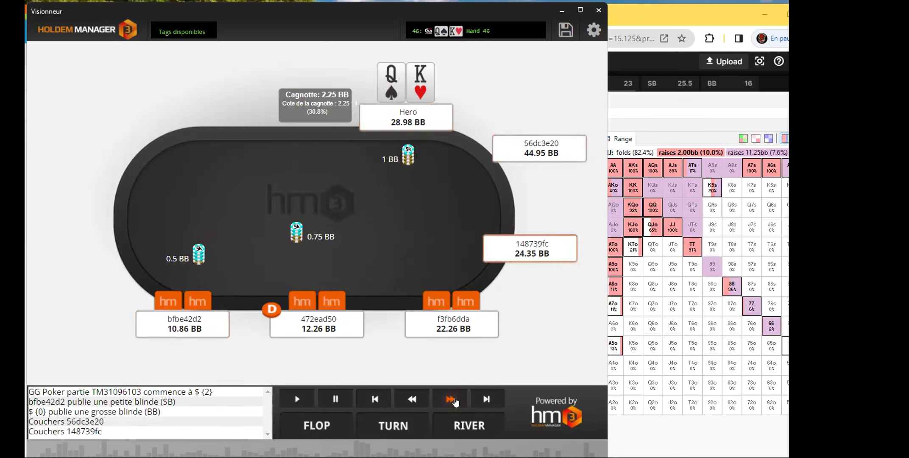
click(451, 399)
click(452, 399)
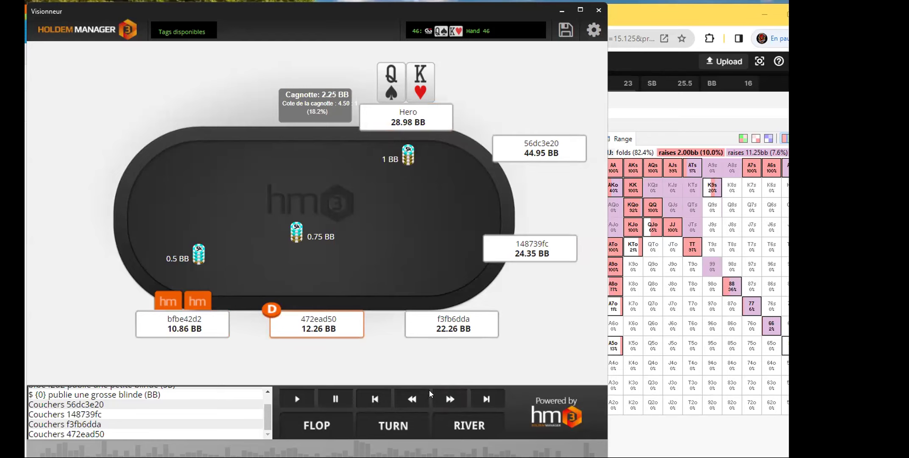
Replay hand 46 from the small blind's all-in to the showdown and Hero collecting the pot
click(458, 399)
click(458, 399)
click(458, 399)
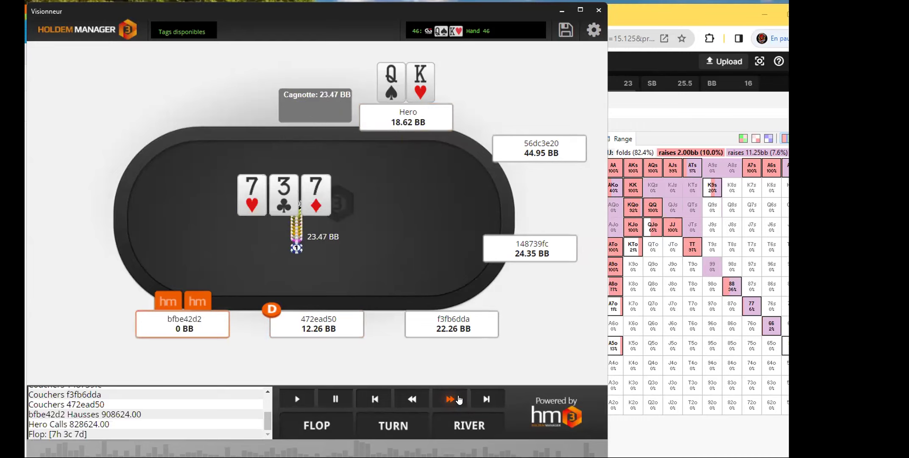
click(458, 399)
click(458, 399)
click(458, 399)
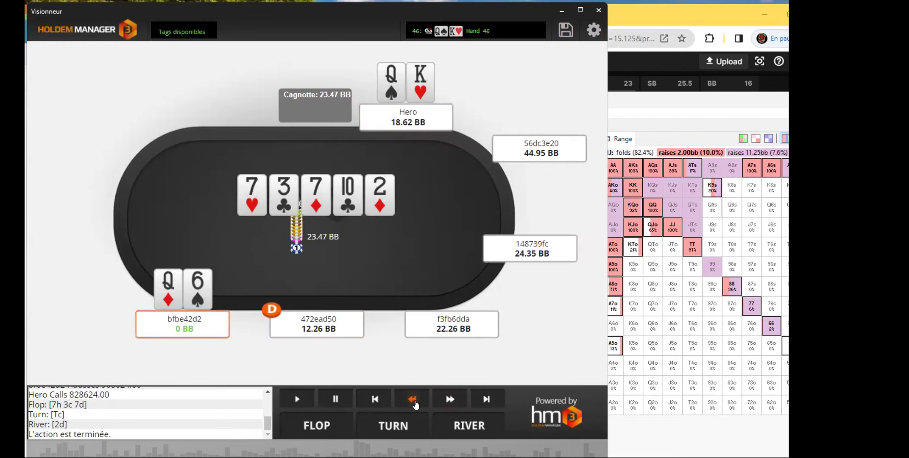
click(446, 401)
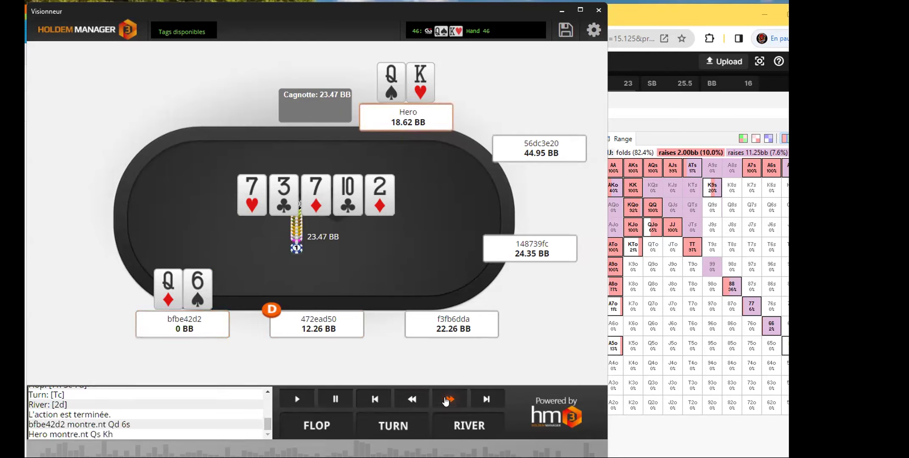
click(446, 401)
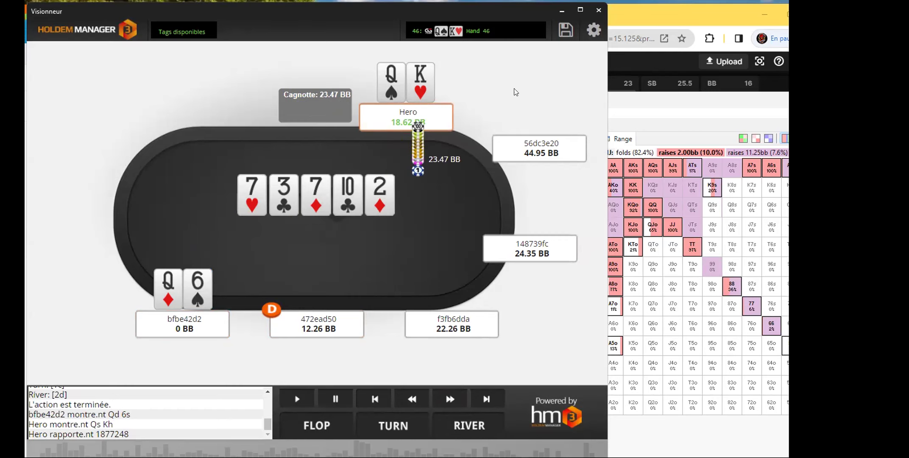
Export hand 46 in its original format (Format d'origine) for copying, close the export, and switch to HRC Pro
click(565, 30)
click(197, 210)
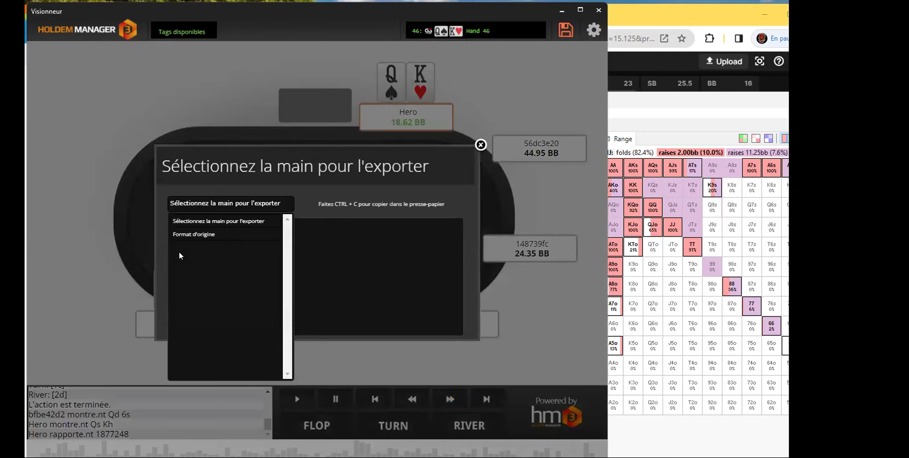
click(179, 253)
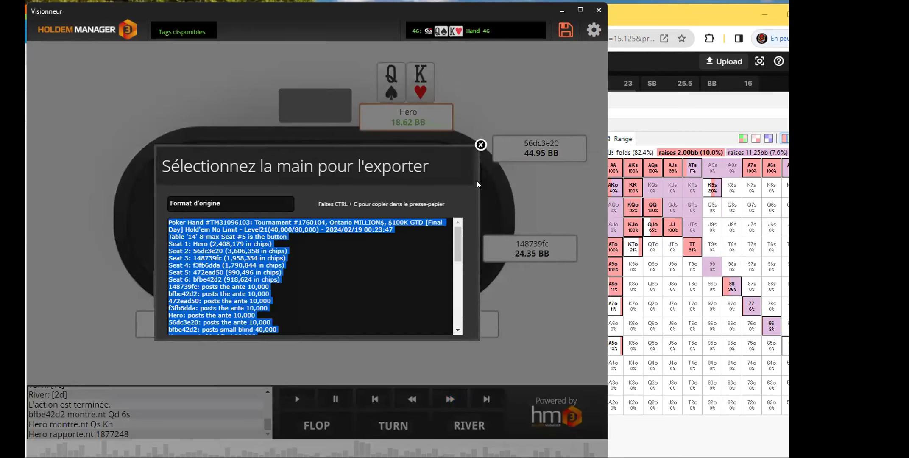
click(481, 145)
key(alt+Tab)
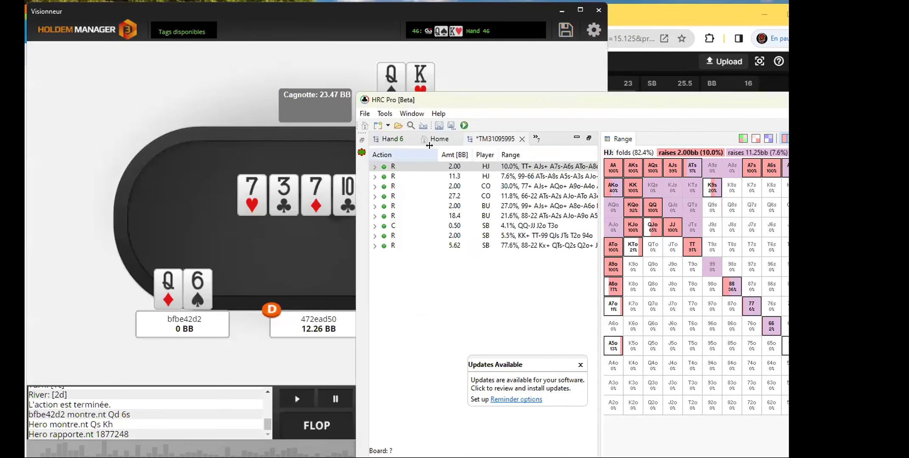
Create a Monte Carlo calculation from the copied hand history, keeping the default MTT stacks and the Advanced preflop betting setup
click(363, 126)
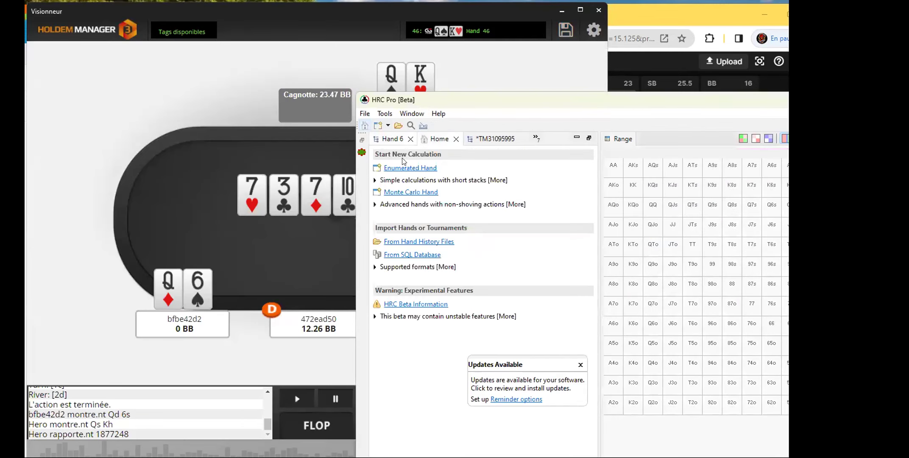
click(420, 192)
key(ctrl+v)
click(676, 393)
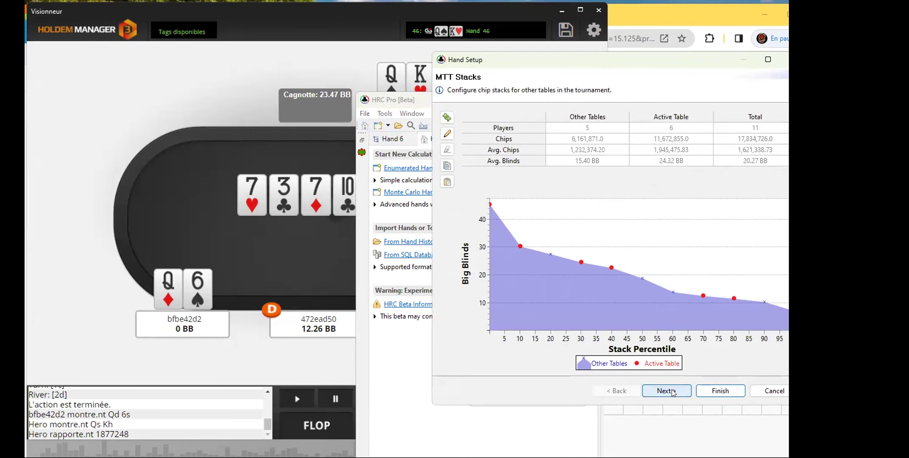
click(673, 391)
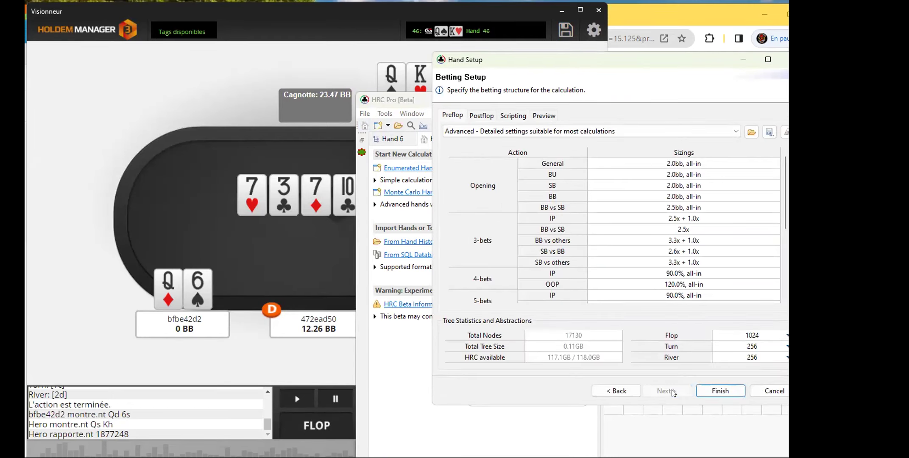
click(717, 390)
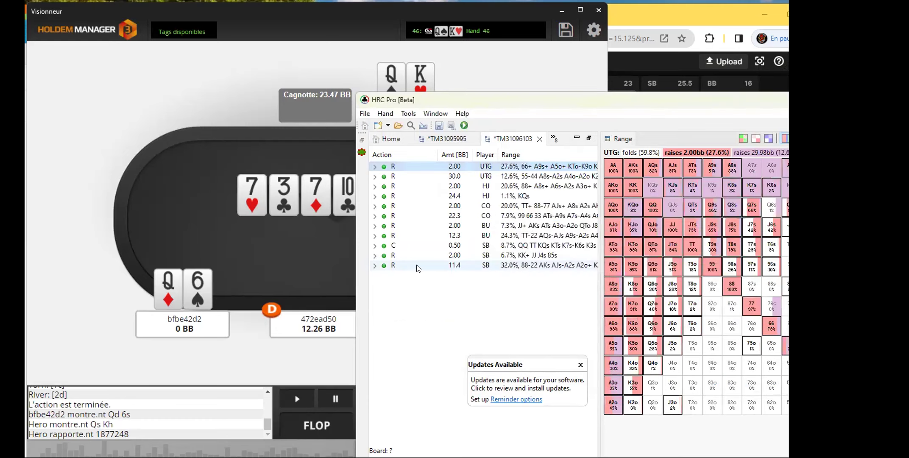
Show the small blind's range for the 11.4 BB all-in raise
mouse_move(381, 261)
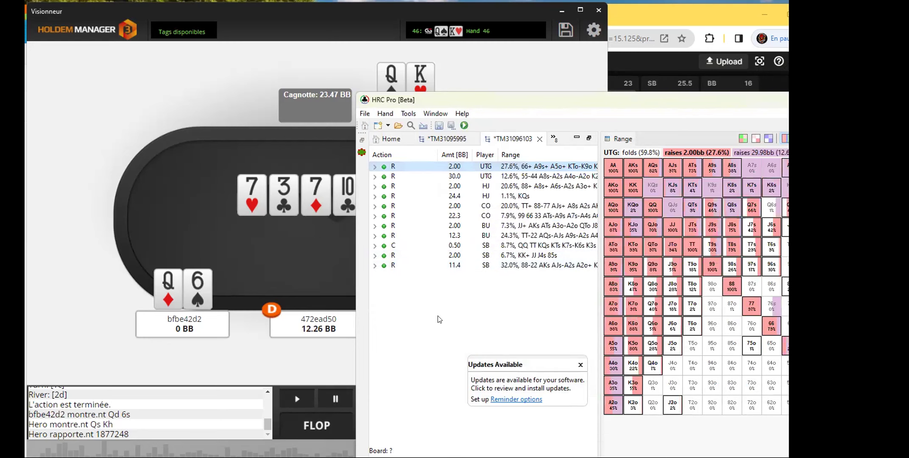
click(483, 263)
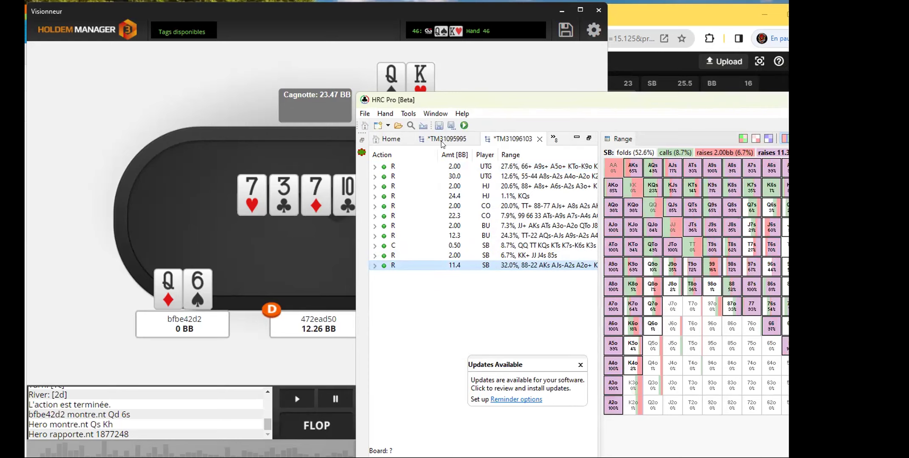
Run a full-tree Nash calculation with Reset Strategies enabled, sampling until a CI target of 10.0 is reached
click(464, 126)
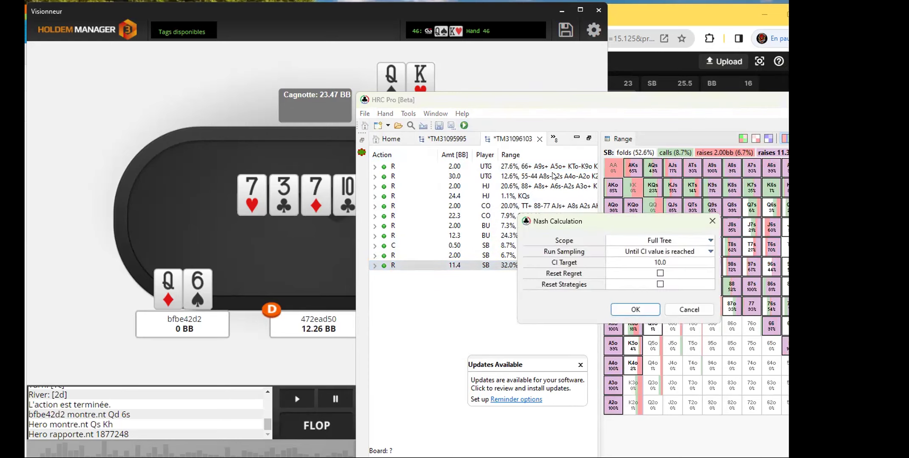
click(660, 284)
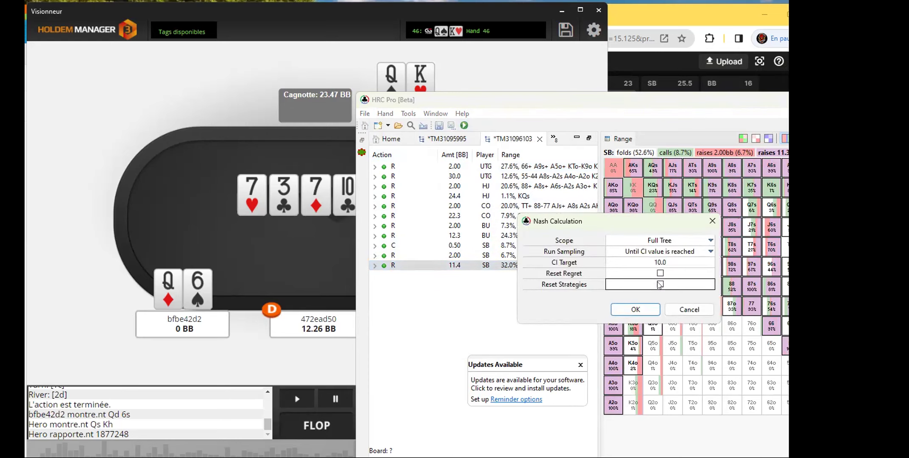
click(635, 310)
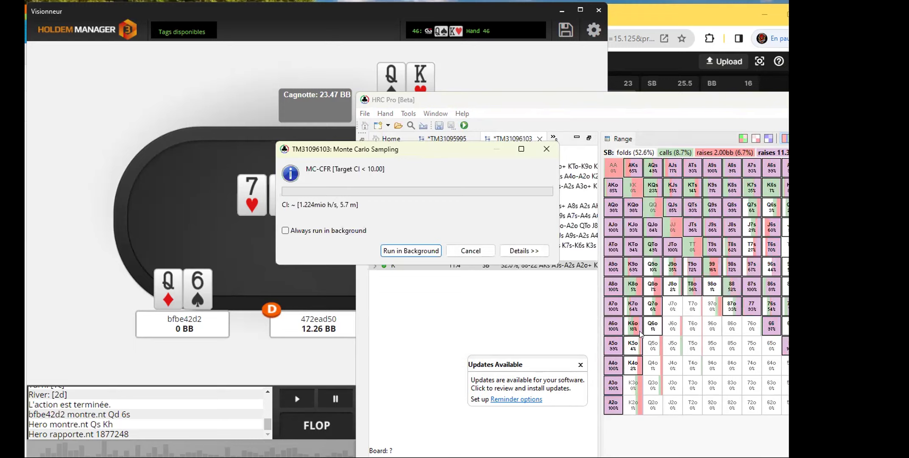
Examine the action frequencies and table equity for Q6o and K5o in the small blind's range
mouse_move(654, 329)
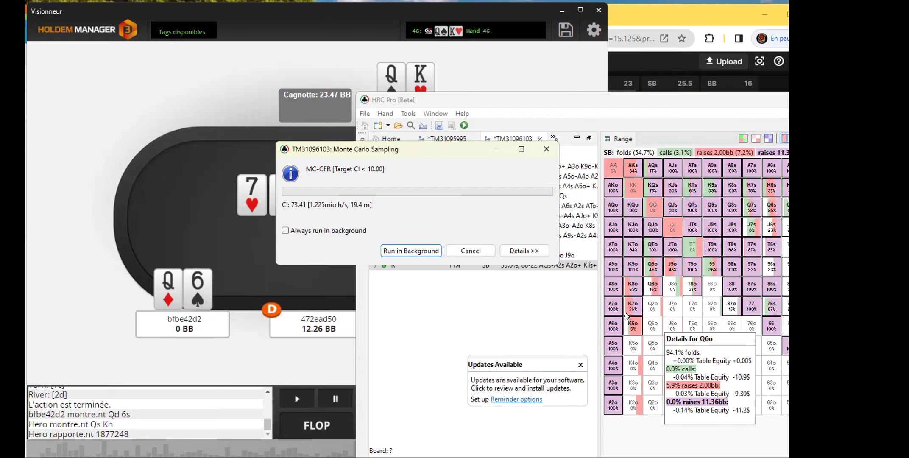
click(651, 322)
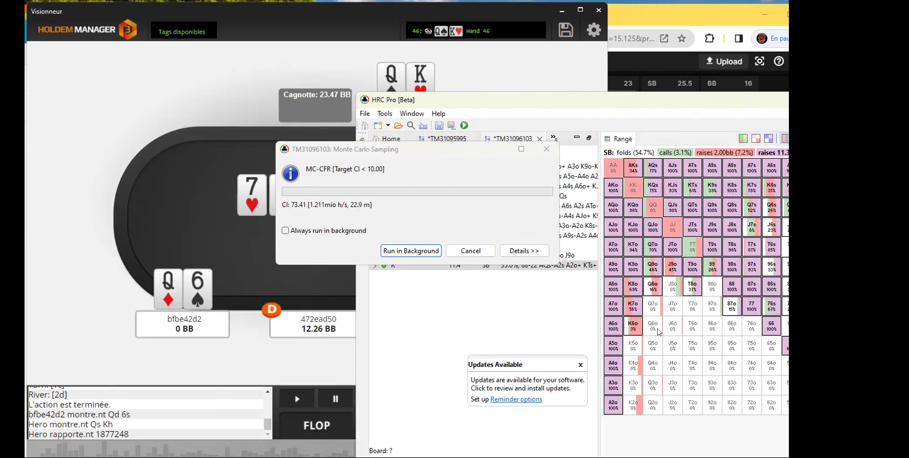
mouse_move(657, 329)
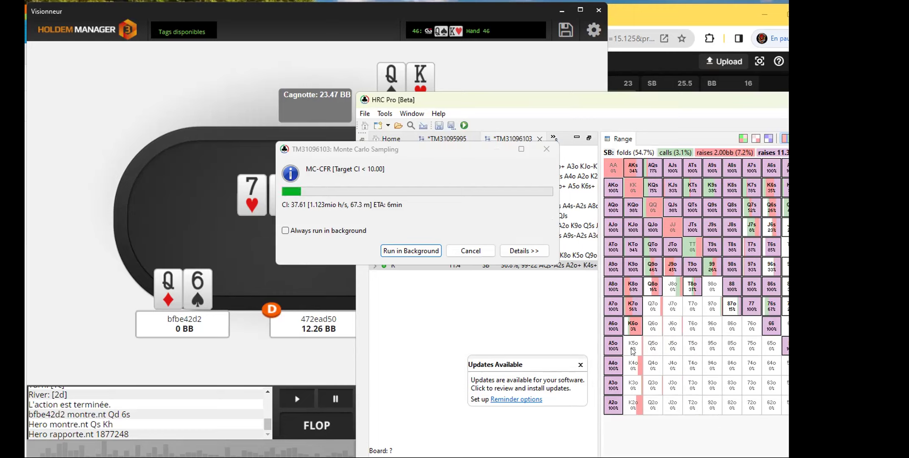
mouse_move(632, 350)
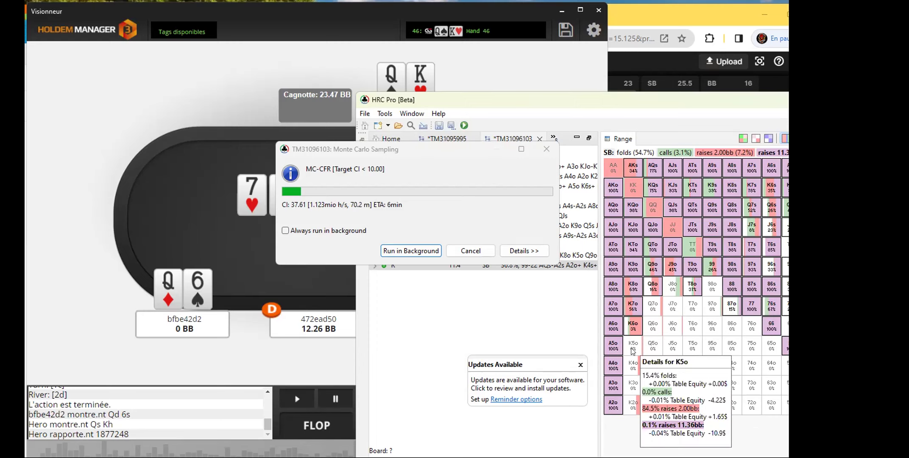